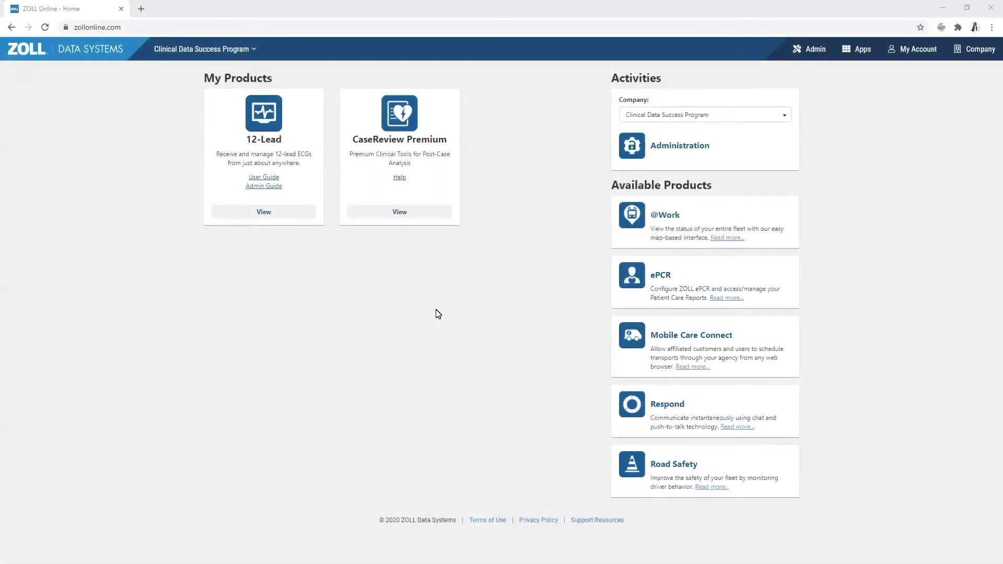
Open CaseReview Premium and visit the Upload page before returning to the case list
click(400, 215)
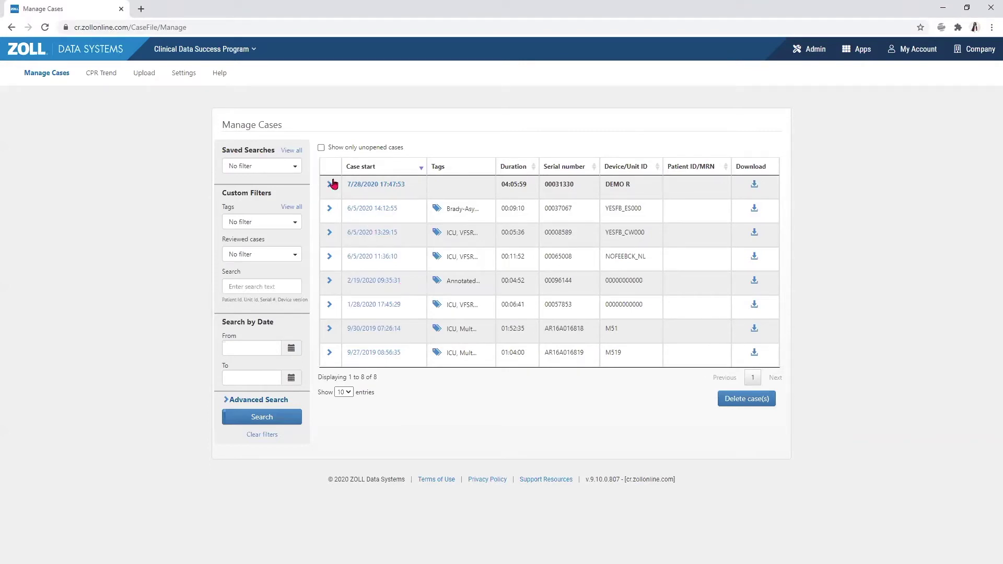
click(144, 74)
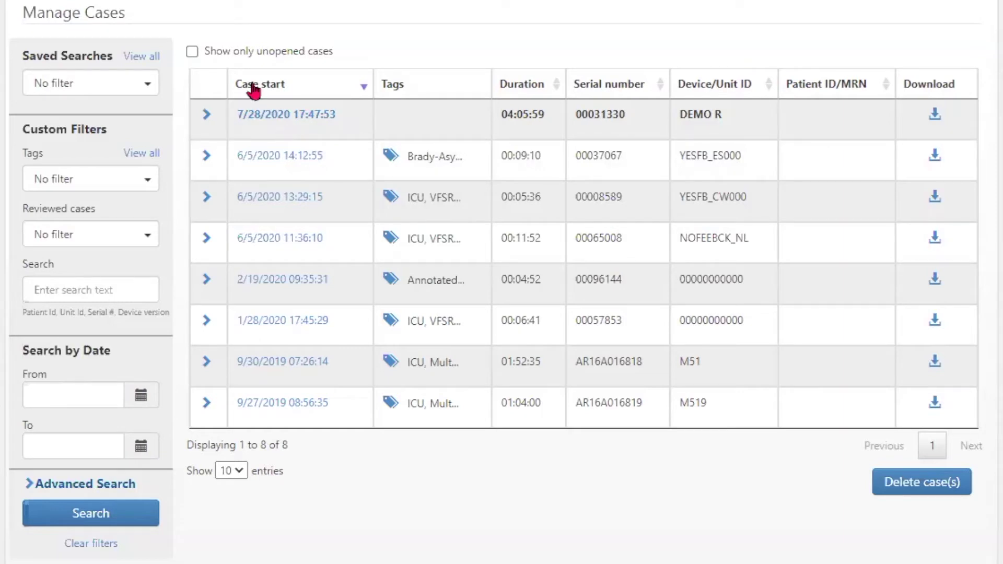
click(191, 51)
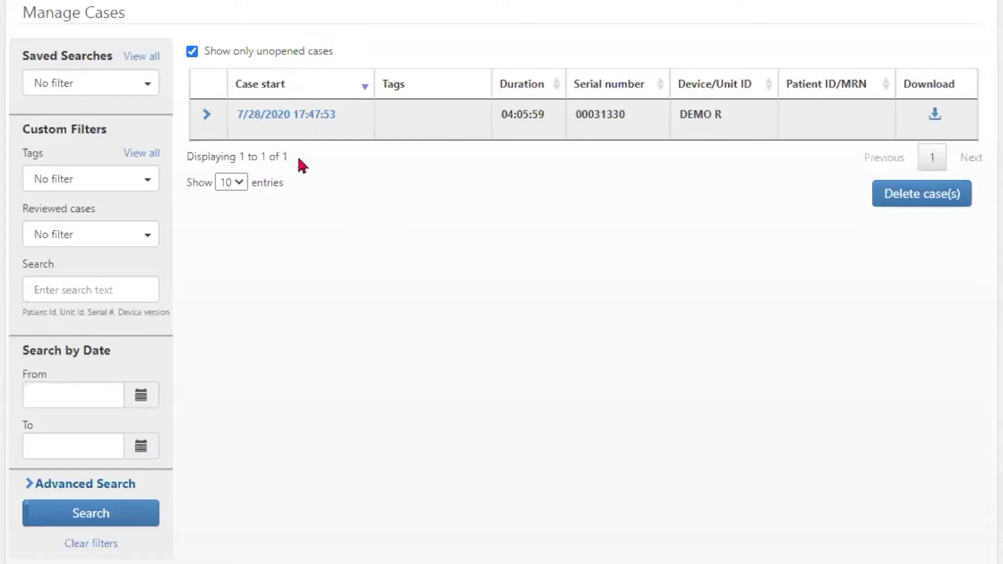
click(191, 52)
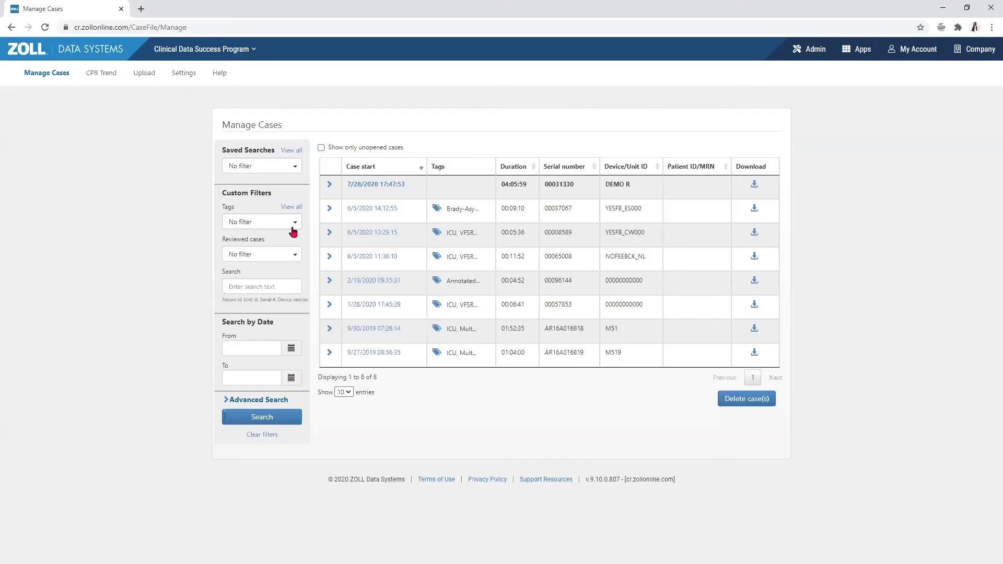
click(294, 224)
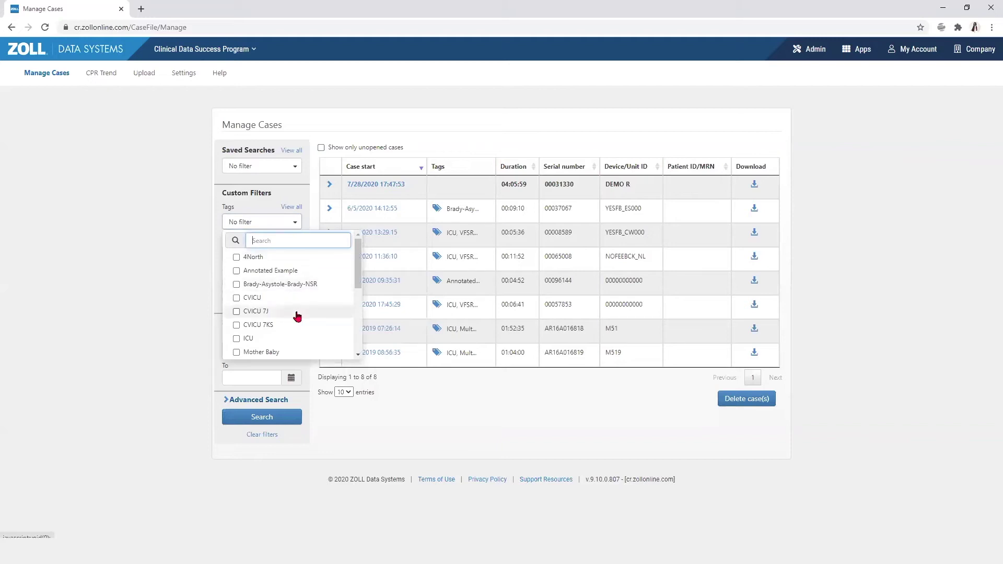
click(205, 260)
click(298, 211)
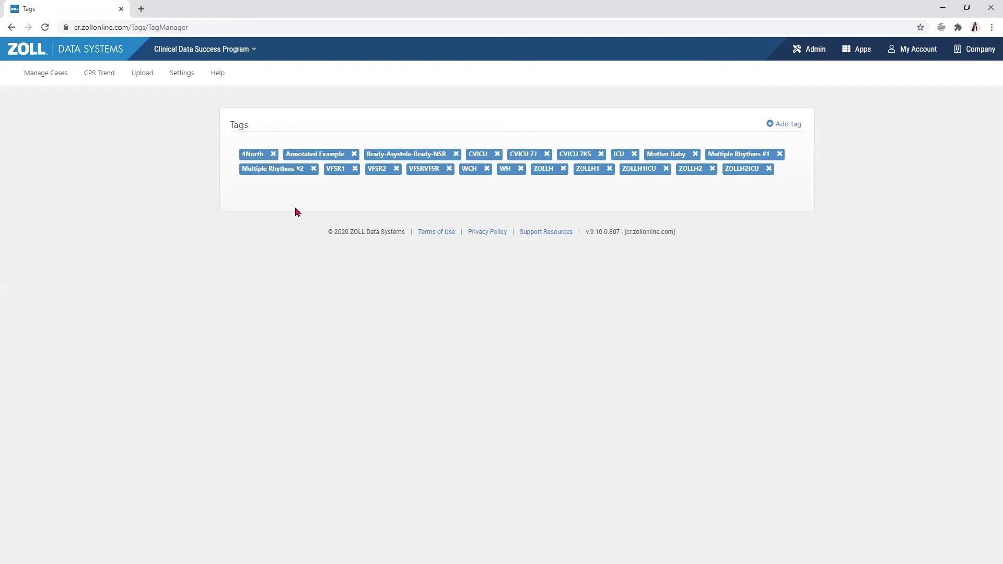
click(44, 78)
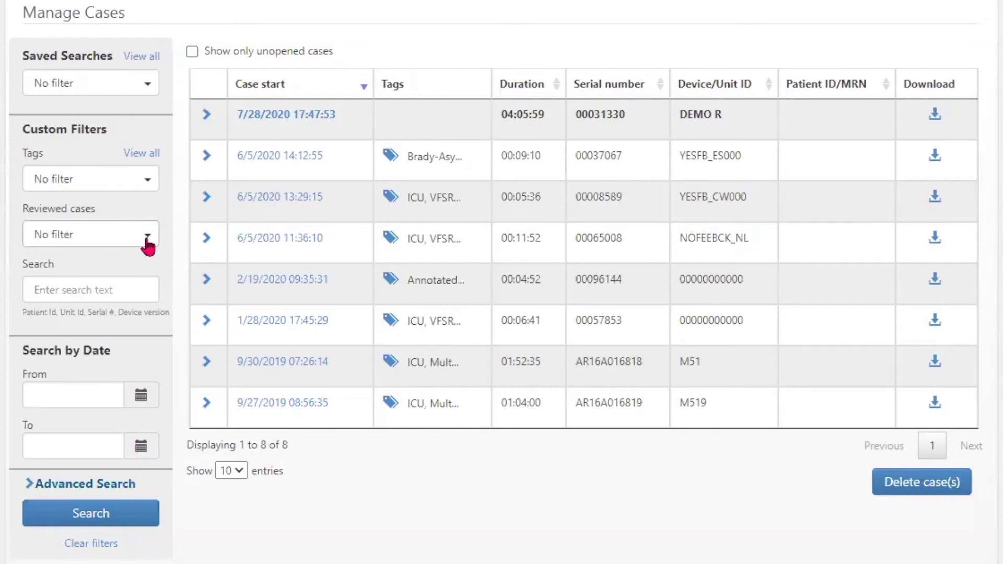
Open the Reviewed cases status dropdown, then place the cursor in the case Search box
click(148, 238)
click(150, 288)
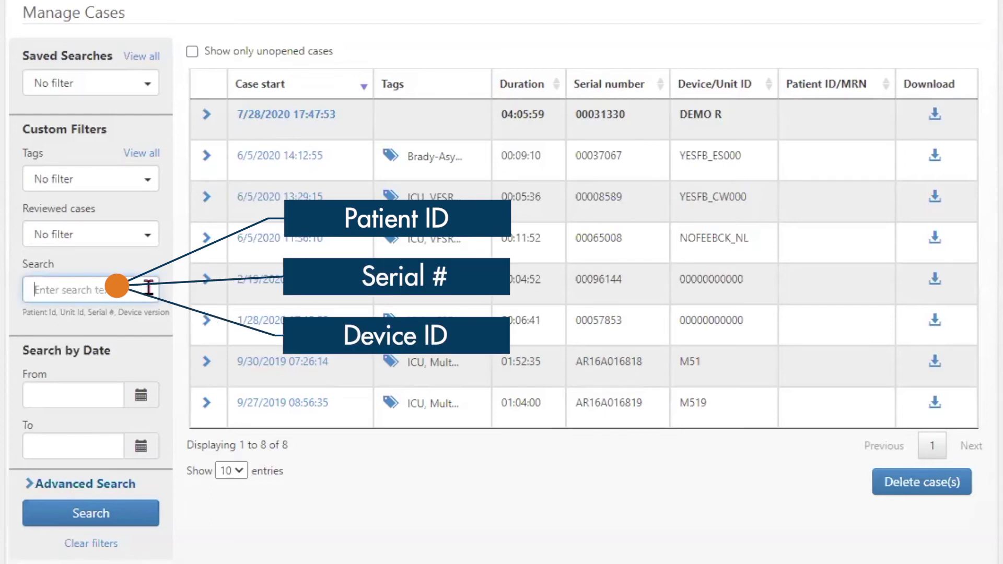
Set the case start range From 7/1/2020 To 7/31/2020 and run the search
click(144, 399)
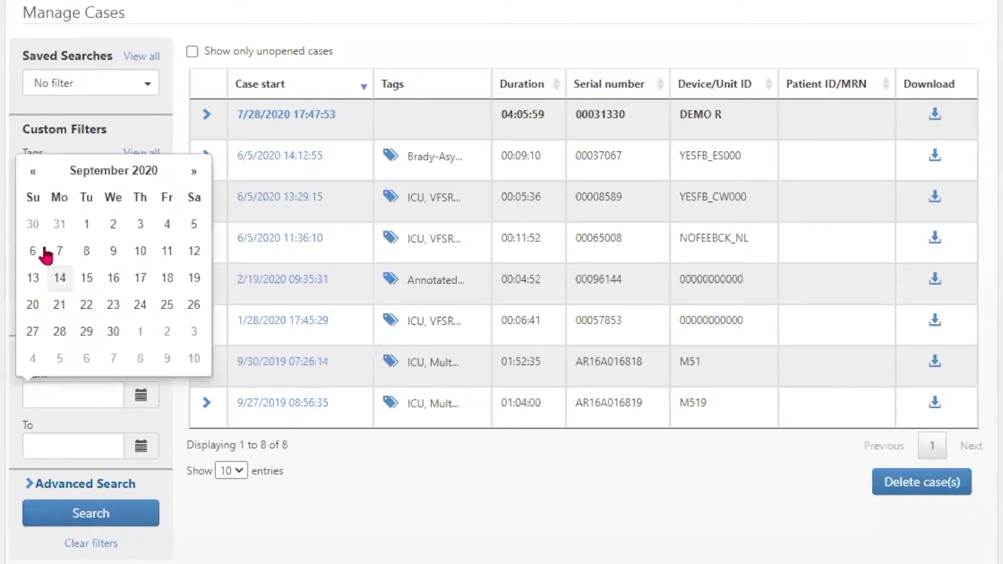
click(30, 174)
click(30, 174)
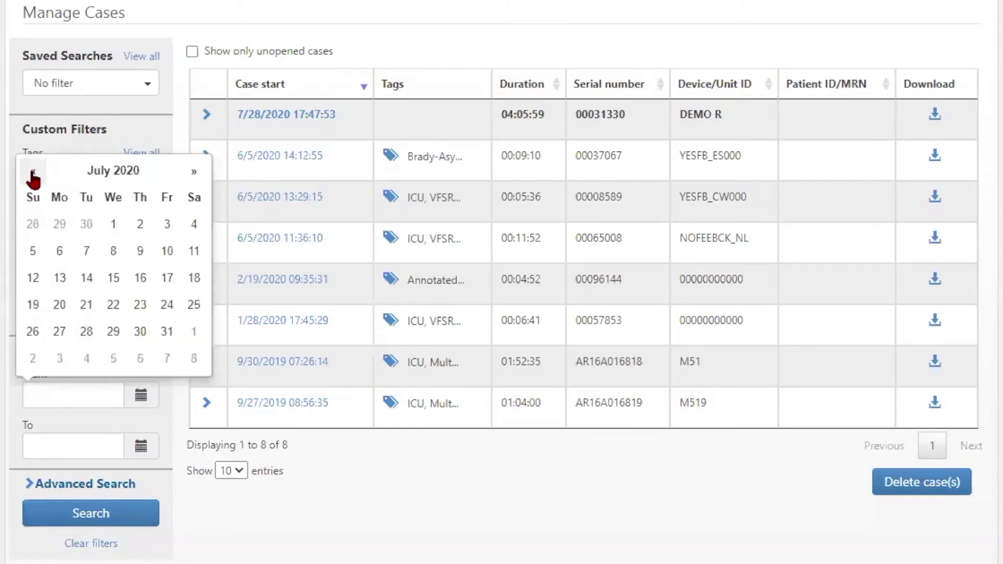
click(113, 226)
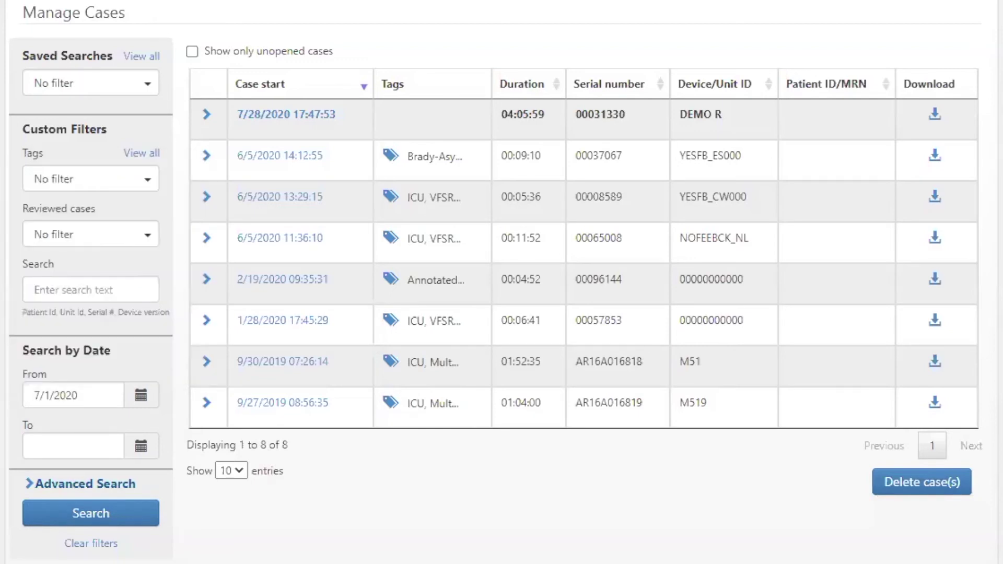
click(141, 447)
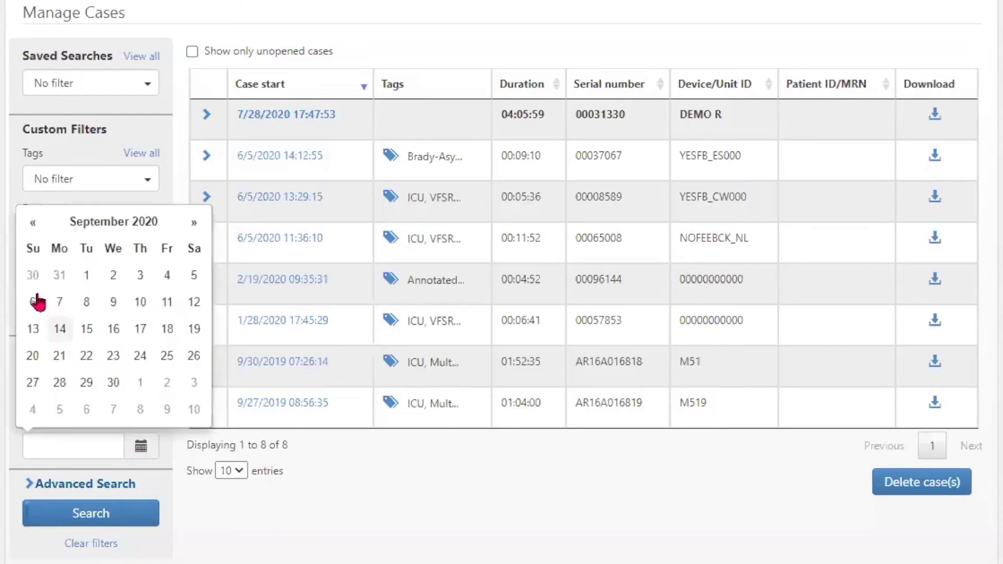
click(32, 225)
click(32, 225)
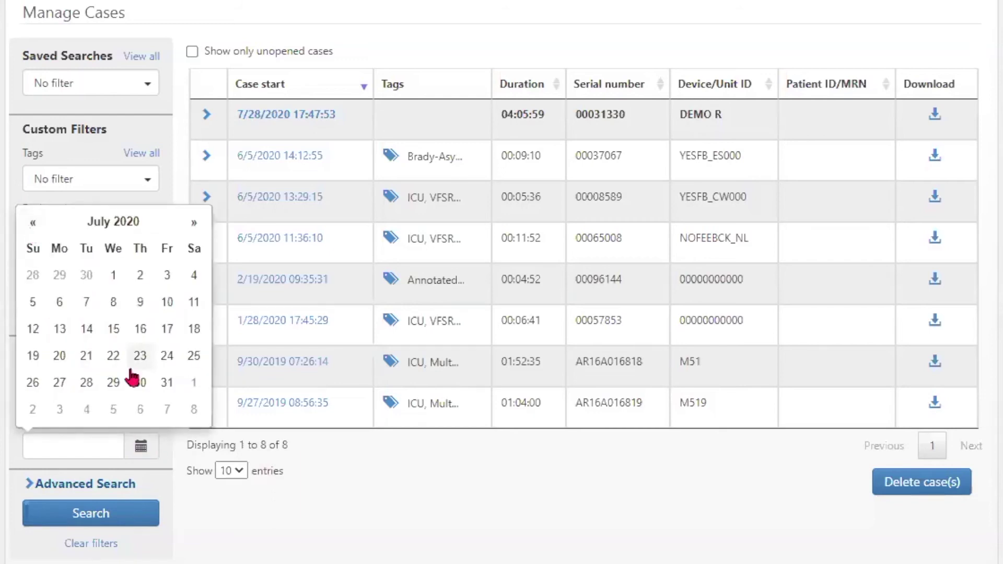
click(175, 388)
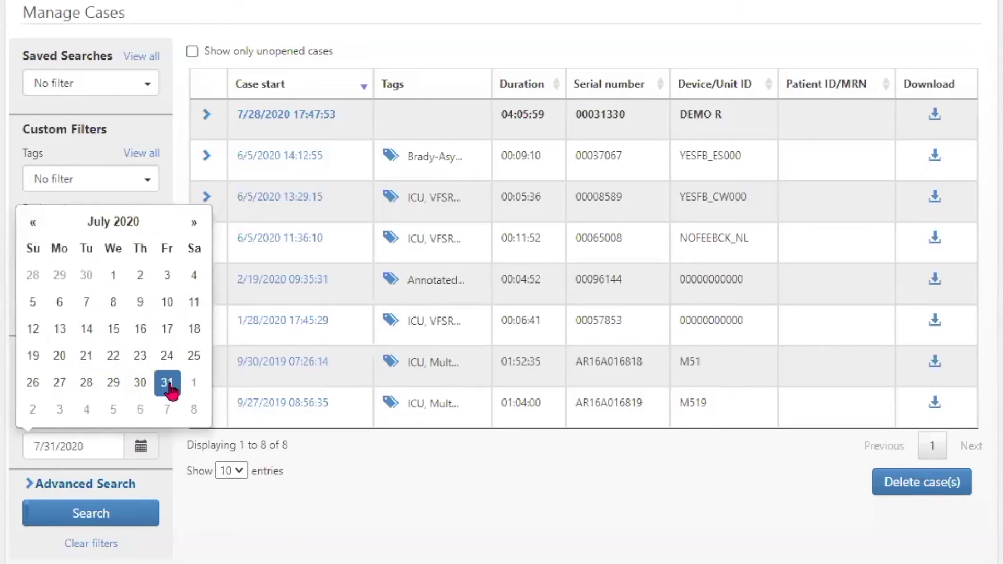
click(117, 514)
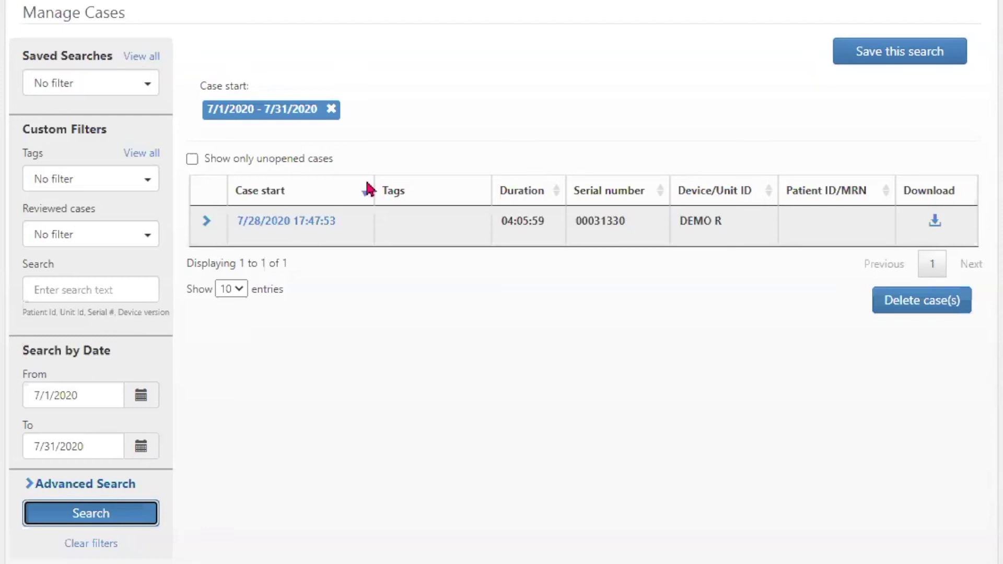
Remove the 7/1/2020 - 7/31/2020 Case start filter chip
click(332, 109)
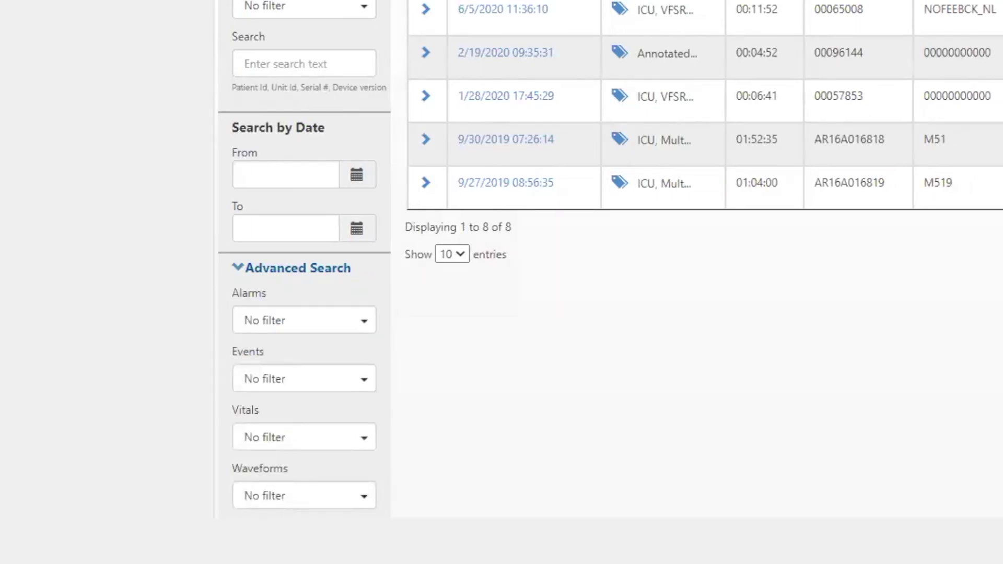
Select CPR and Shock delivered in the Events filter
scroll(610, 259, down, 3)
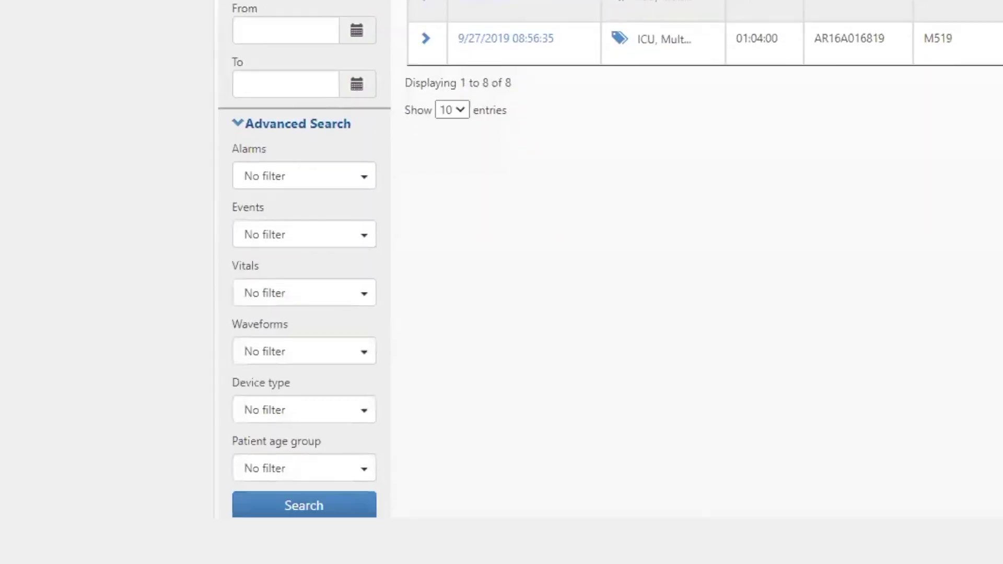
scroll(608, 258, down, 2)
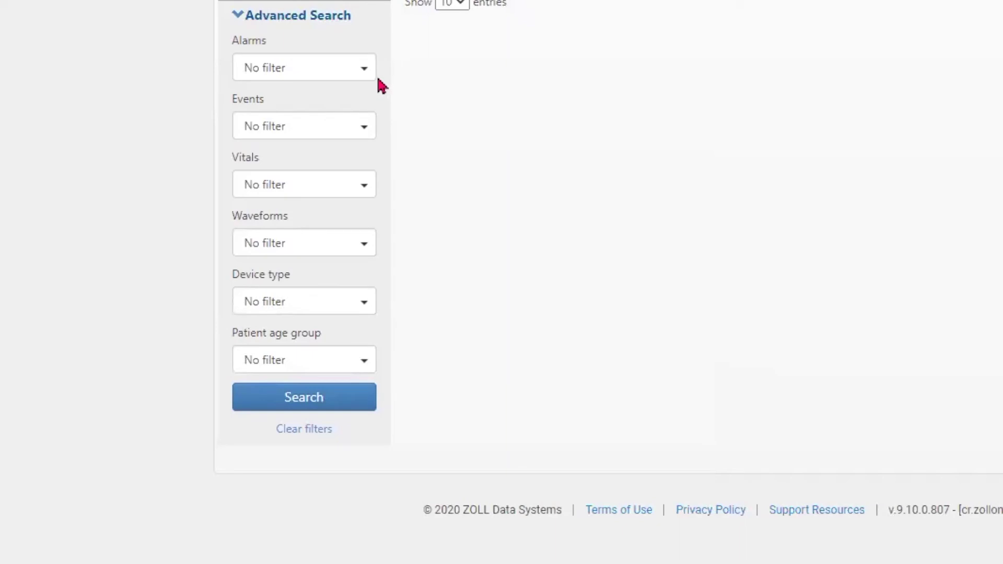
click(364, 134)
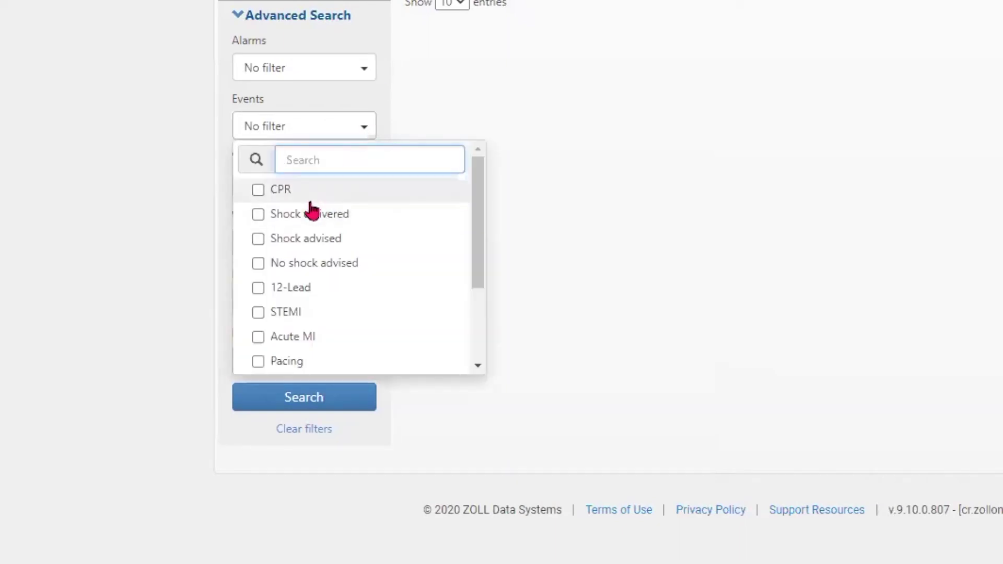
click(260, 197)
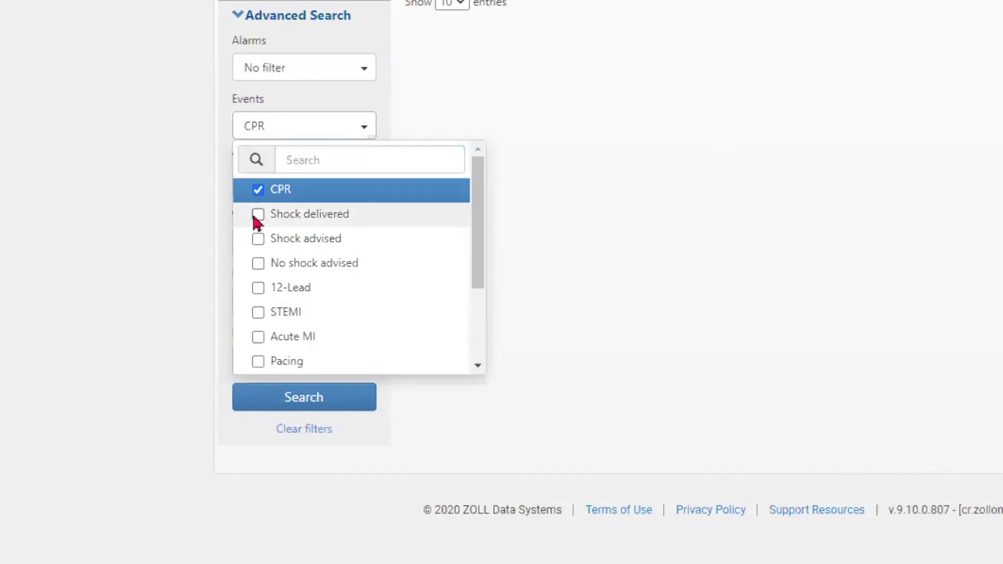
click(258, 220)
click(178, 248)
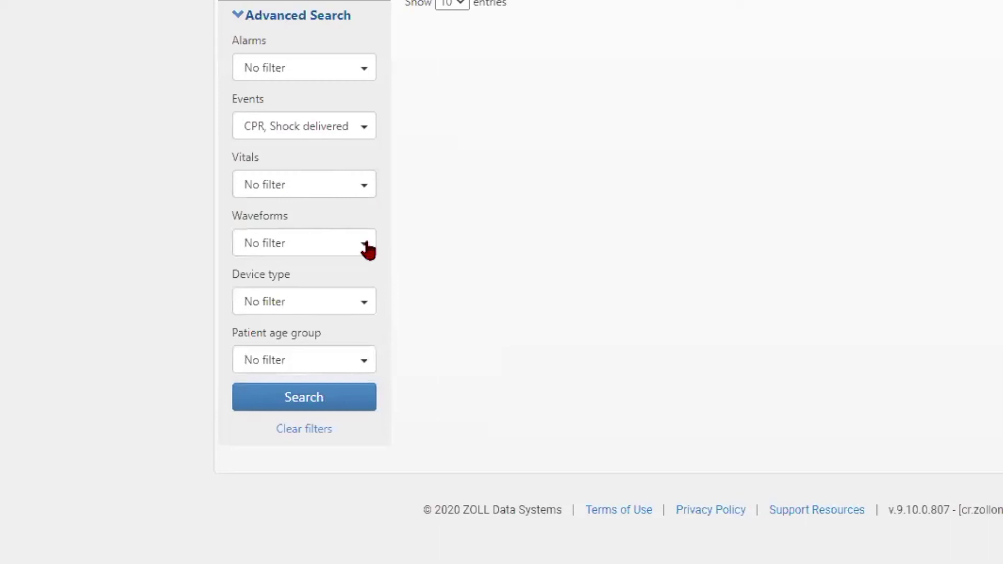
Select CO2 in the Waveforms filter, leaving Patient age group unset
click(368, 250)
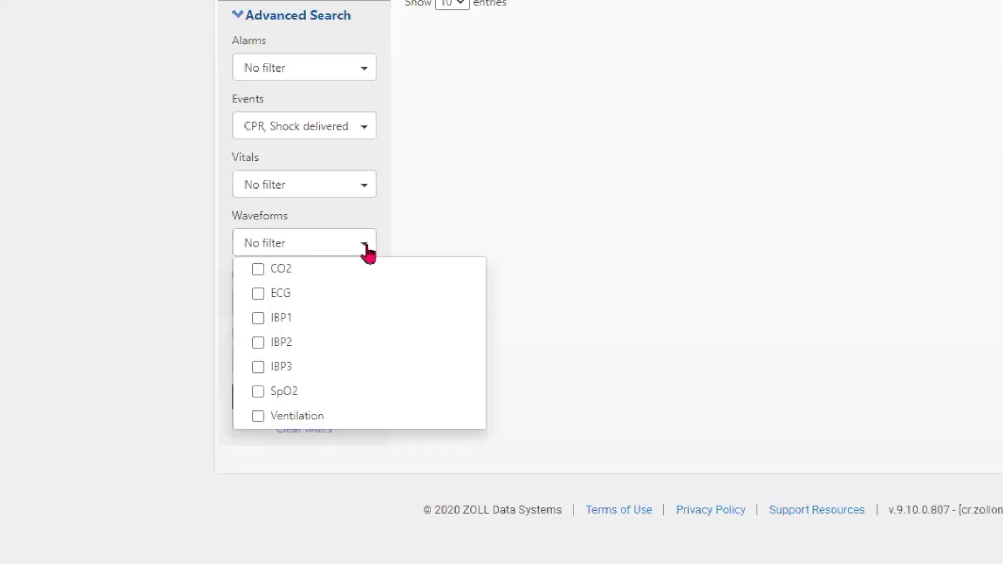
click(262, 277)
click(152, 329)
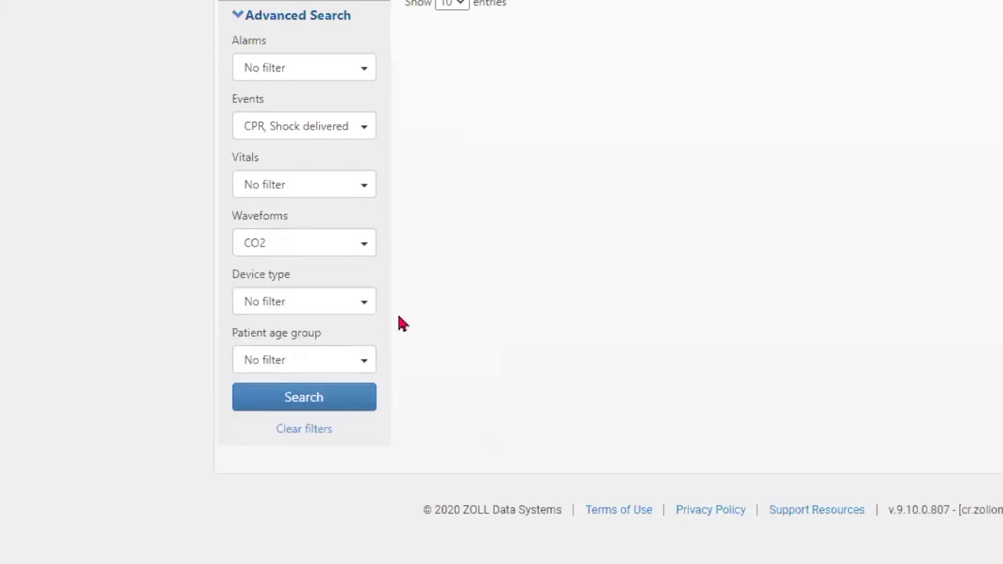
click(365, 362)
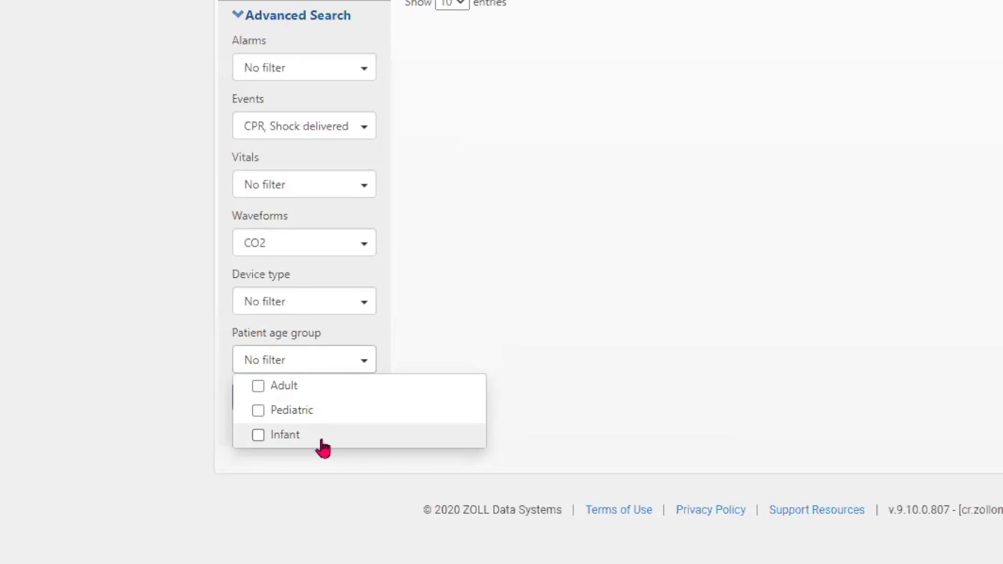
click(499, 381)
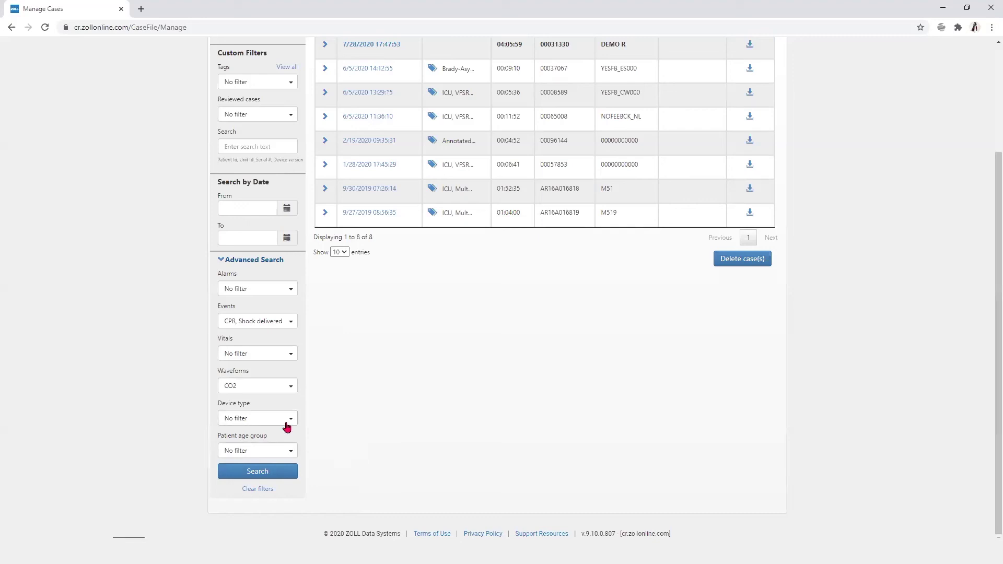
Apply the advanced search, then clear the CO2 and Shock delivered chips, keeping CPR
click(272, 475)
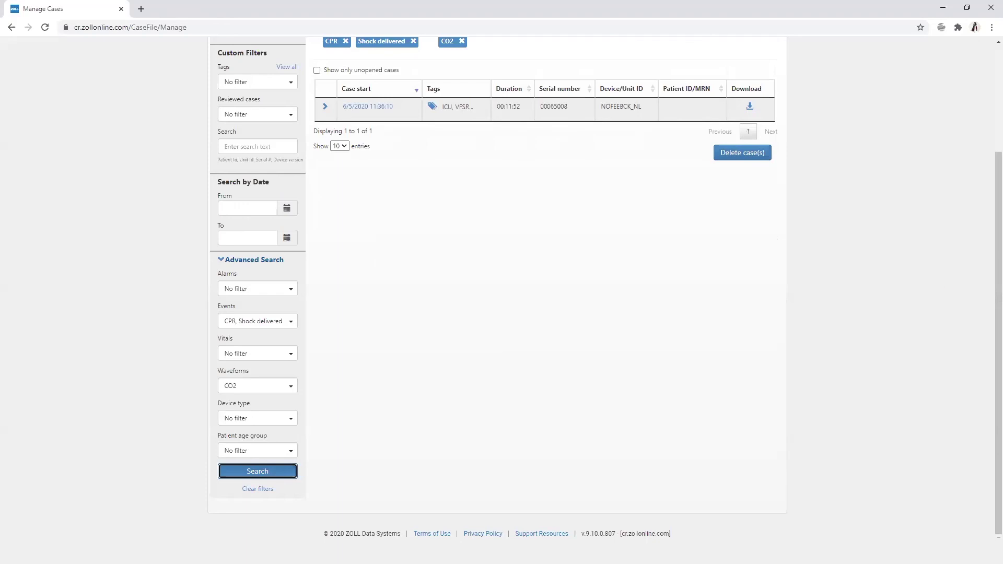
scroll(986, 272, up, 1)
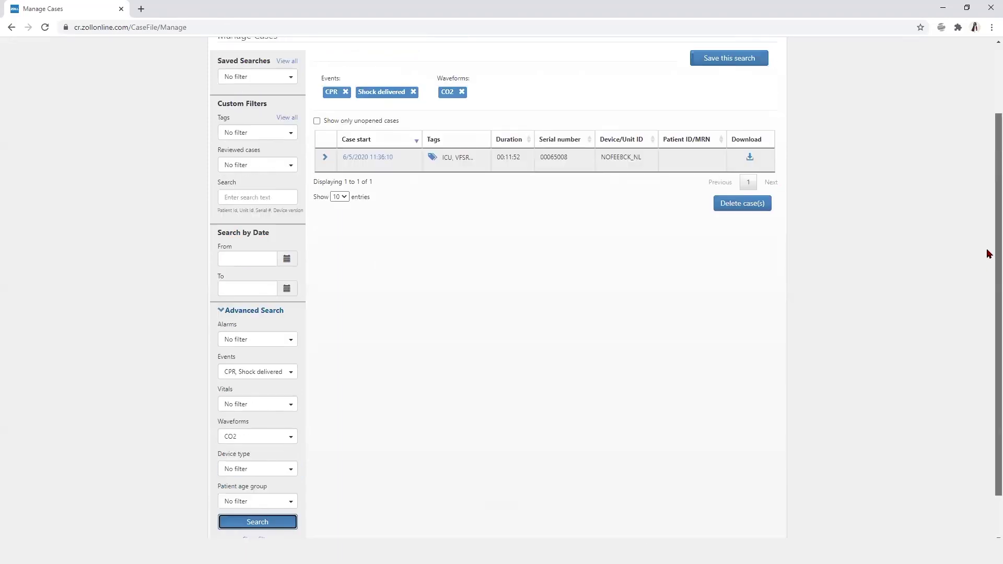
scroll(987, 243, up, 1)
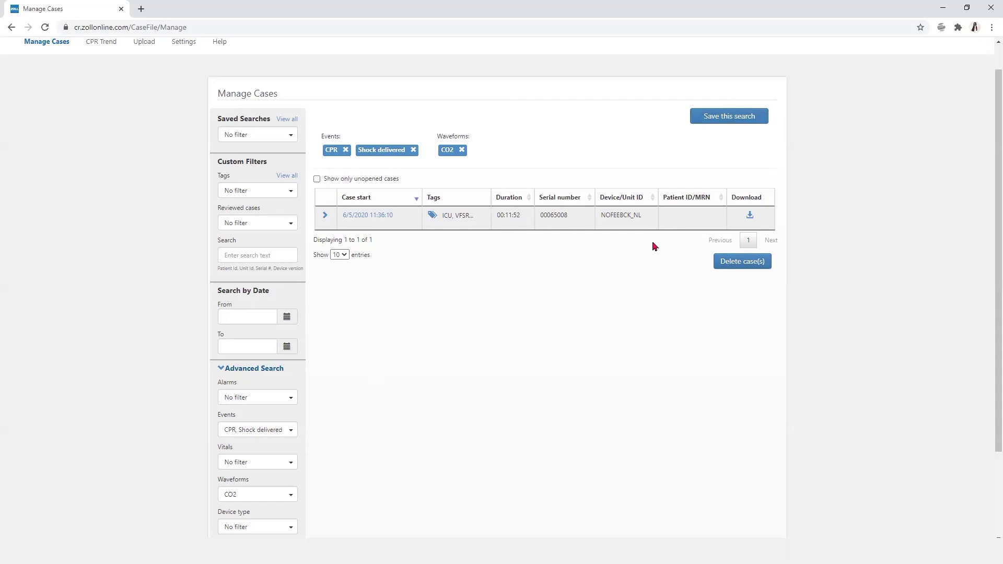
click(461, 151)
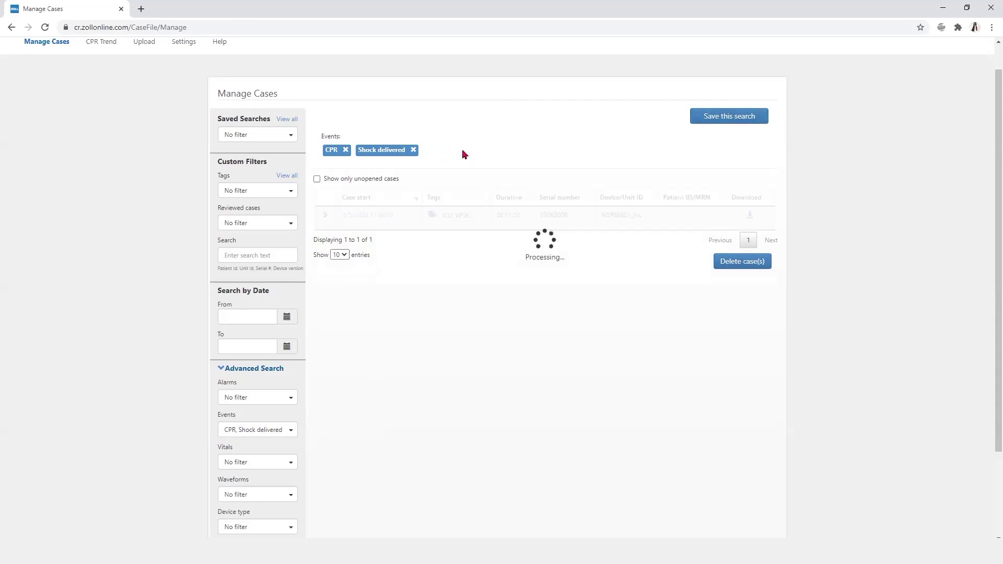
click(411, 151)
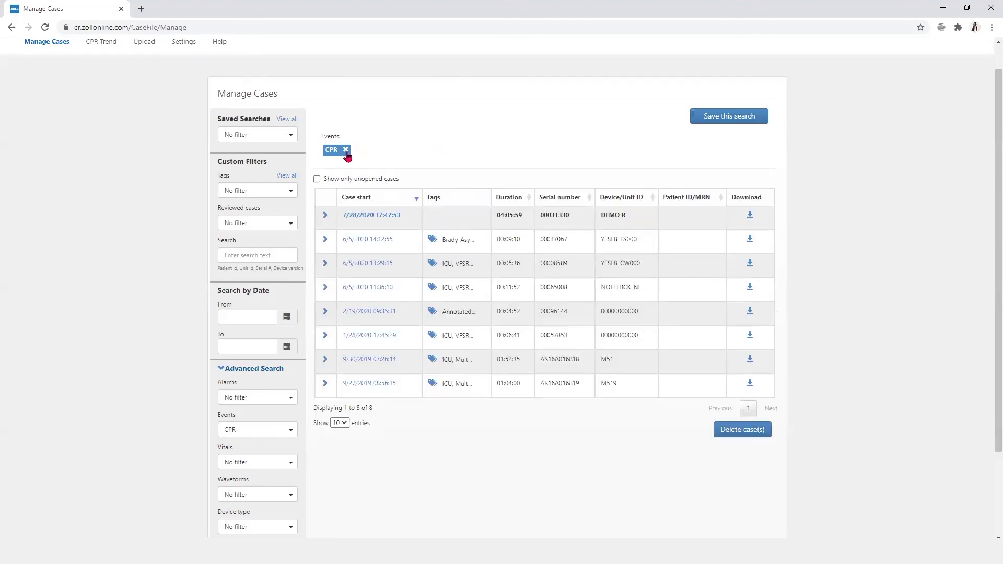